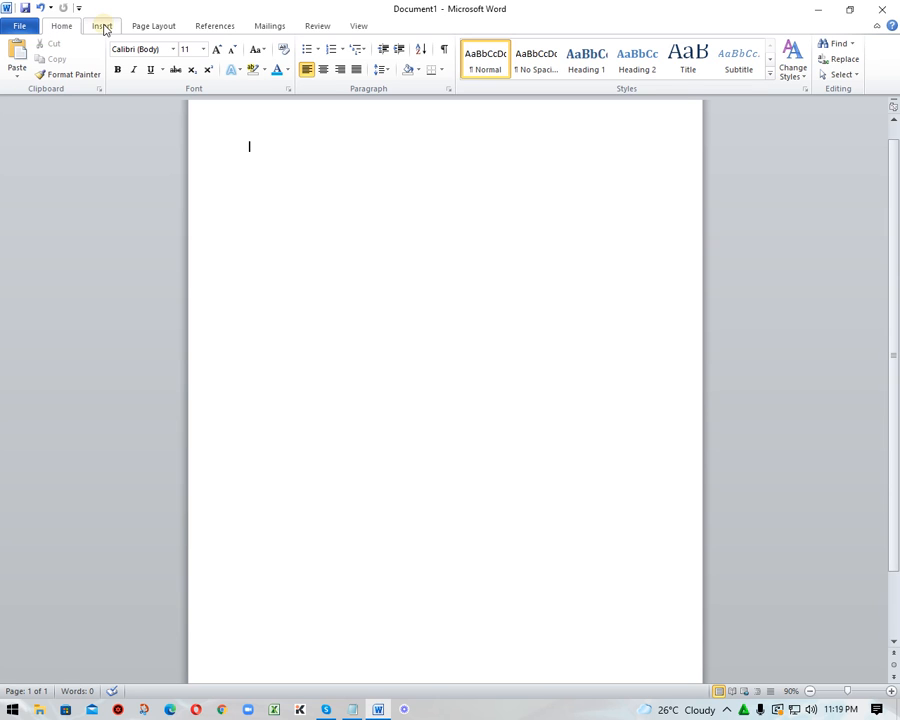
{"action": "left_click", "coordinate": [102, 26]}
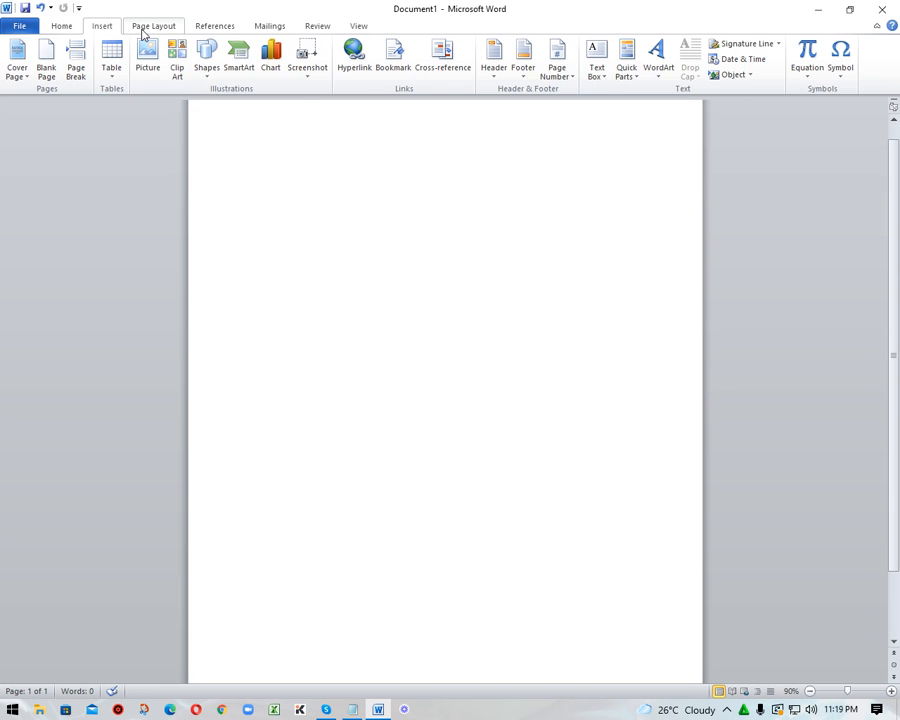
{"action": "left_click", "coordinate": [142, 31]}
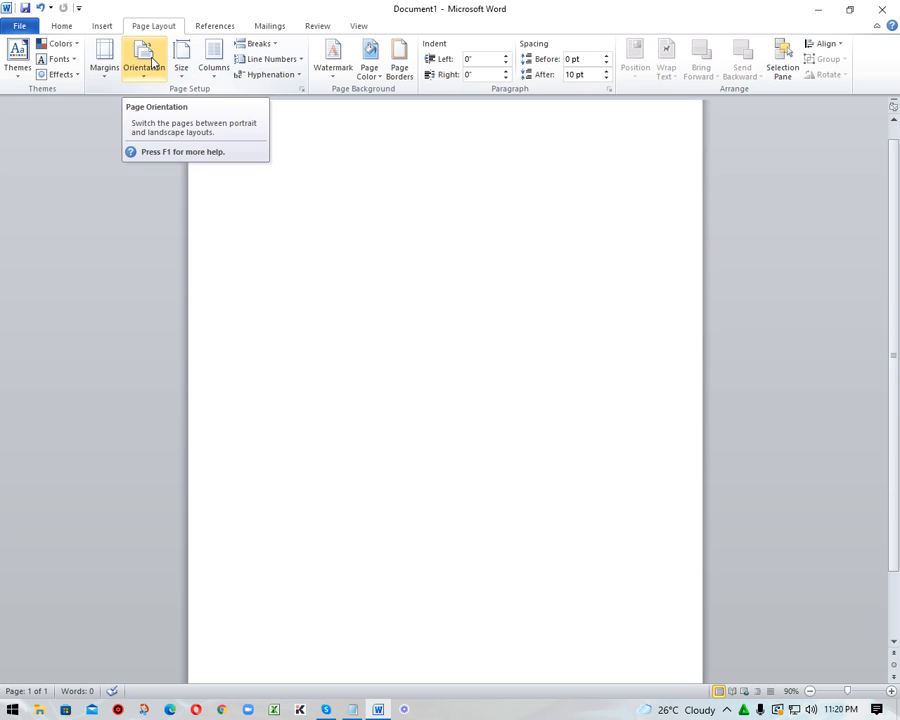
{"action": "left_click", "coordinate": [220, 30]}
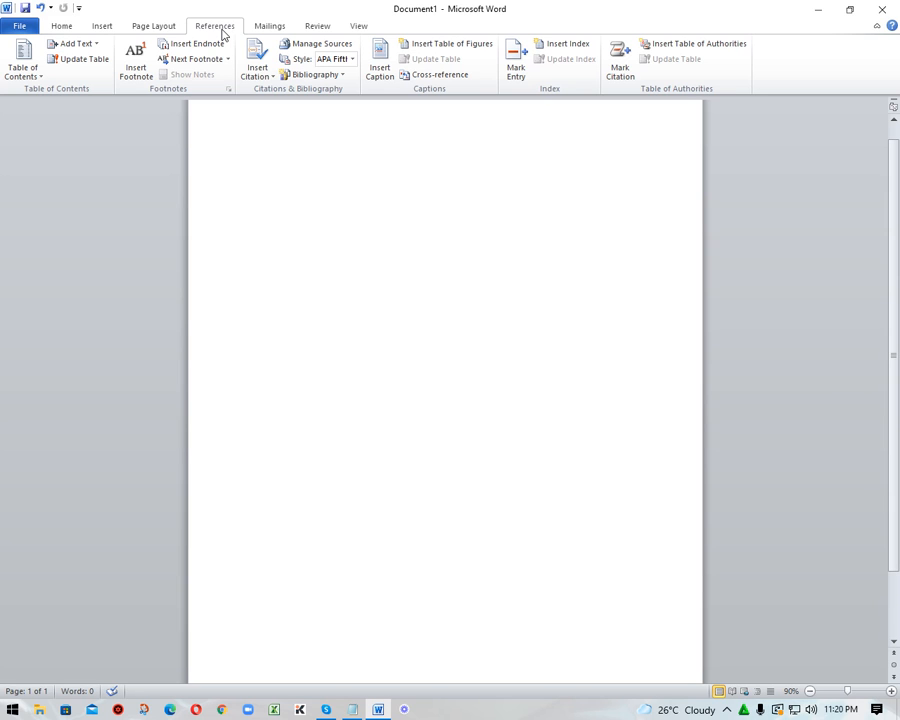
{"action": "left_click", "coordinate": [264, 28]}
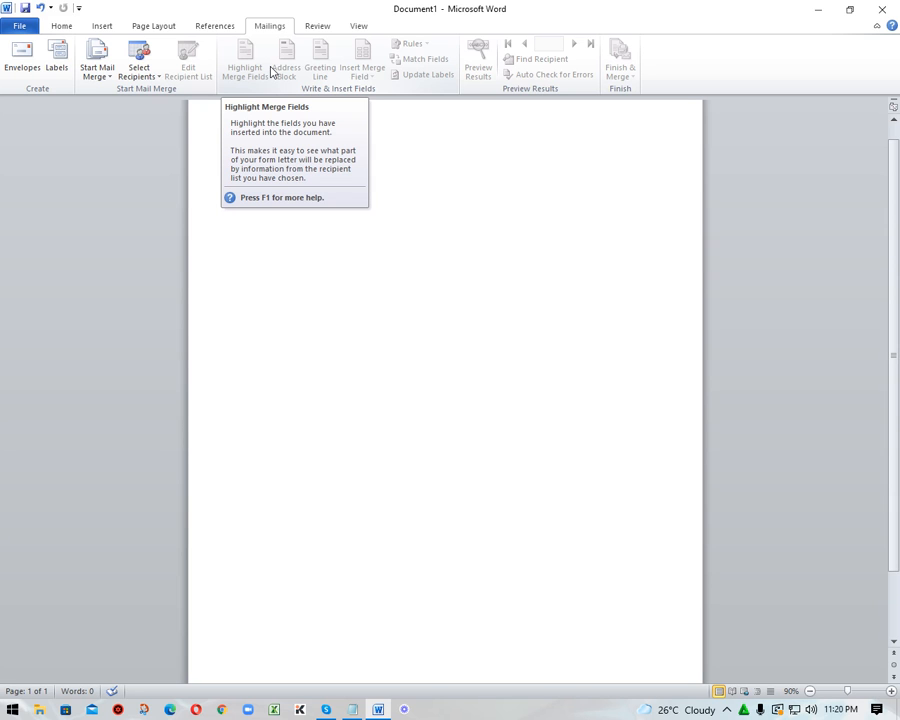
{"action": "left_click", "coordinate": [322, 30]}
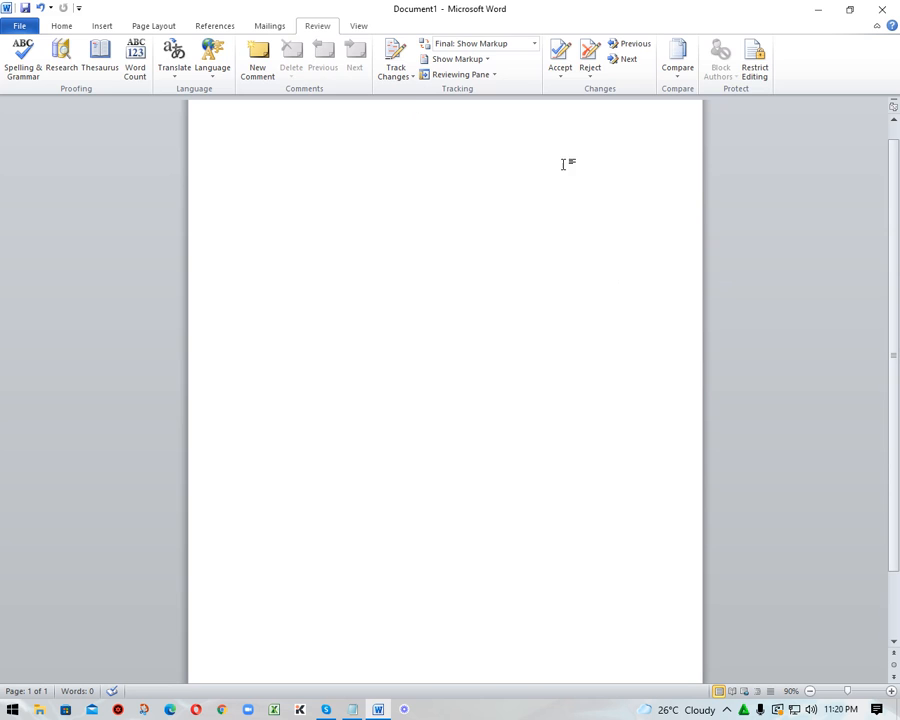
{"action": "left_click", "coordinate": [358, 25]}
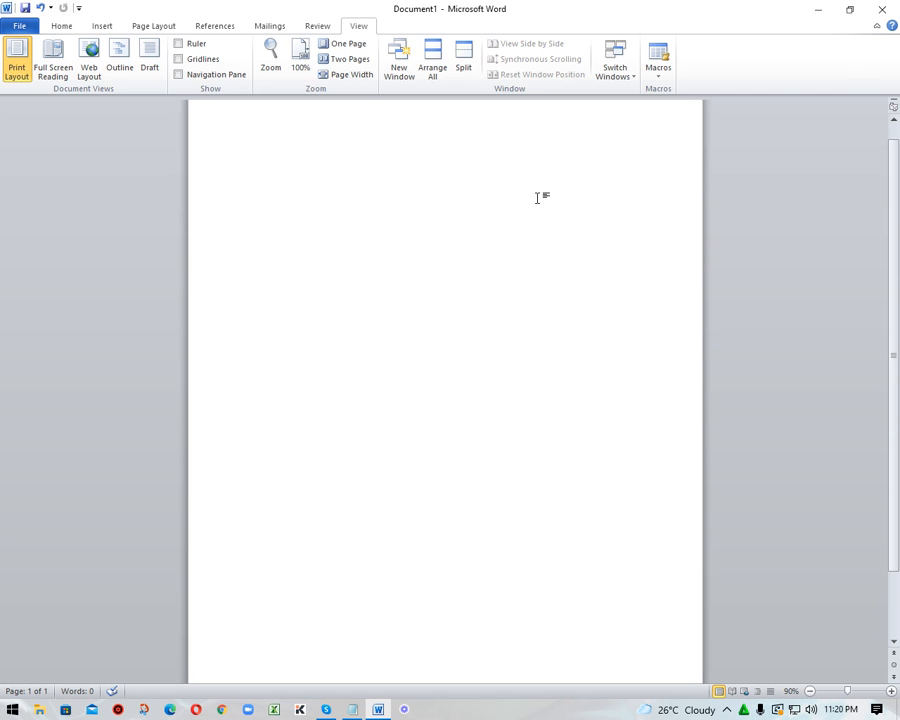
{"action": "left_click", "coordinate": [61, 26]}
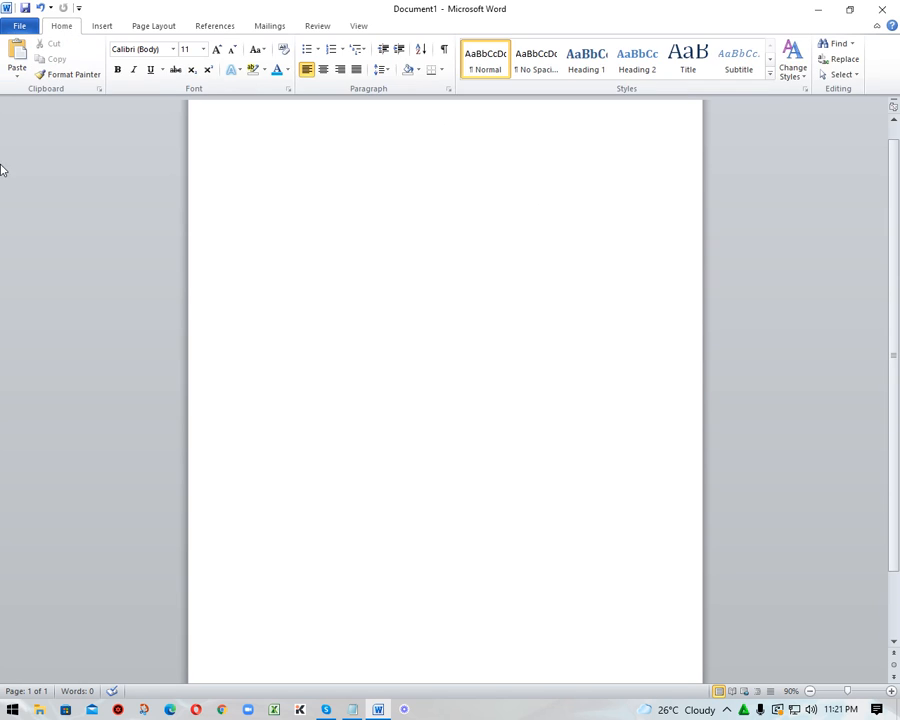
Open the AnyName document from the Documents folder.
{"action": "left_click", "coordinate": [15, 25]}
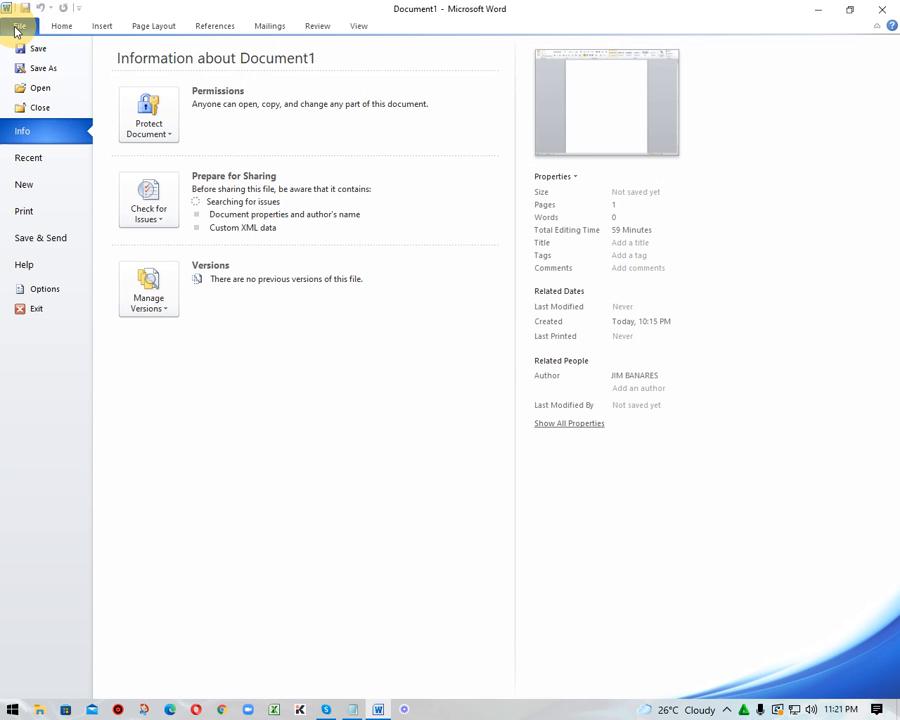
{"action": "left_click", "coordinate": [50, 89]}
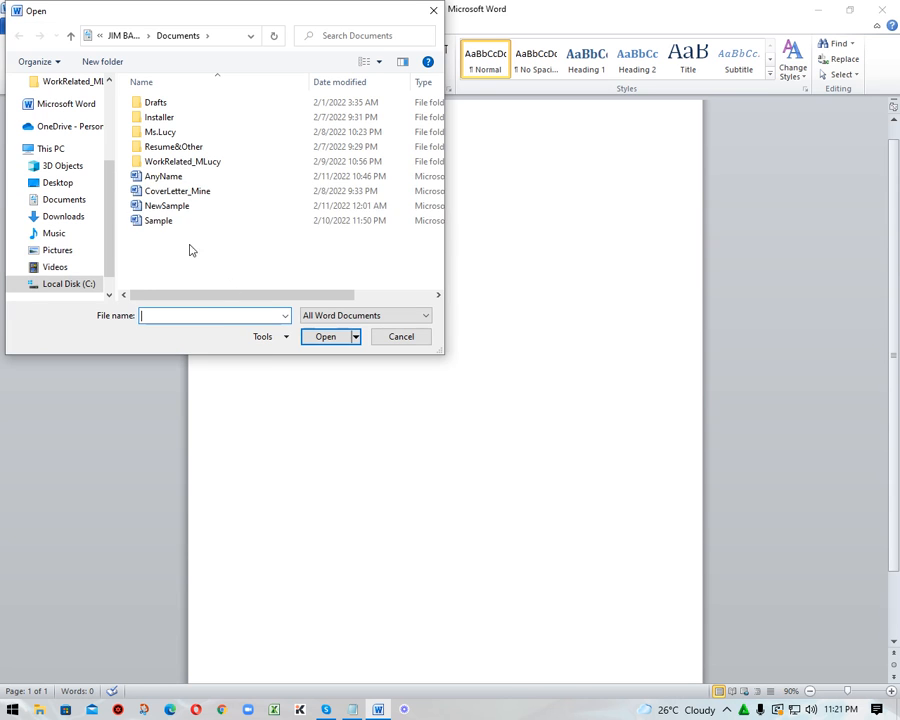
{"action": "left_click", "coordinate": [200, 190]}
{"action": "left_click", "coordinate": [198, 177]}
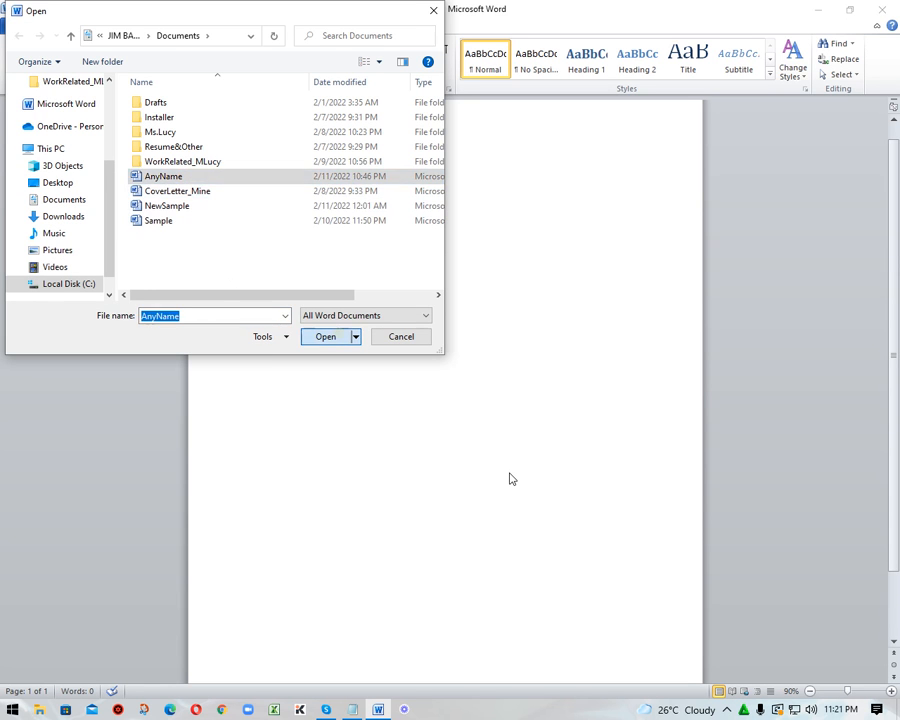
{"action": "left_click", "coordinate": [326, 336]}
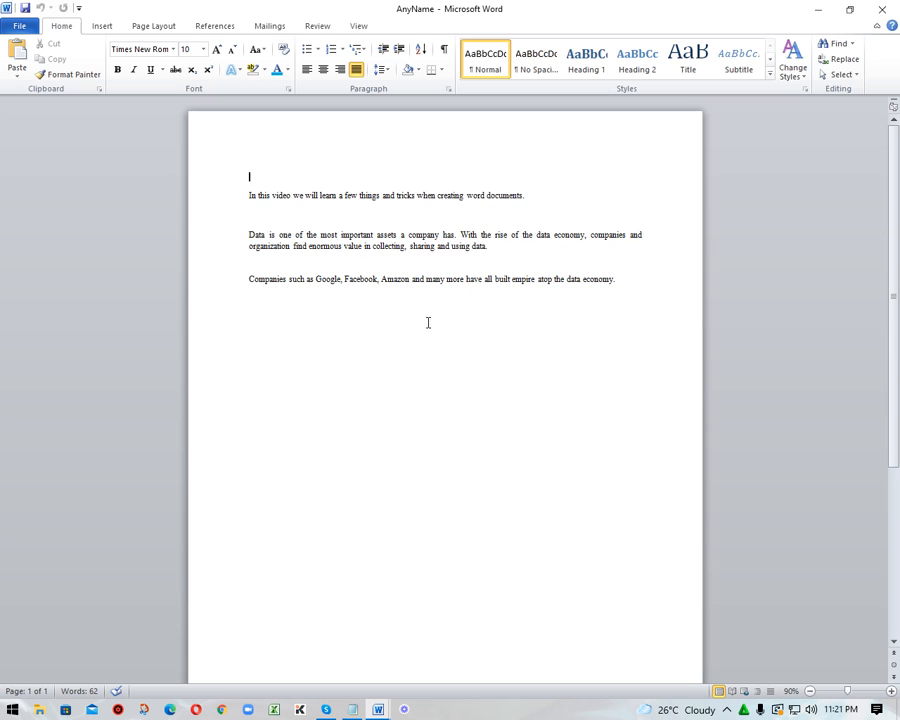
Format the opening sentence "In this video we will learn..." in the Broadway font at size 20.
{"action": "triple_click", "coordinate": [282, 204]}
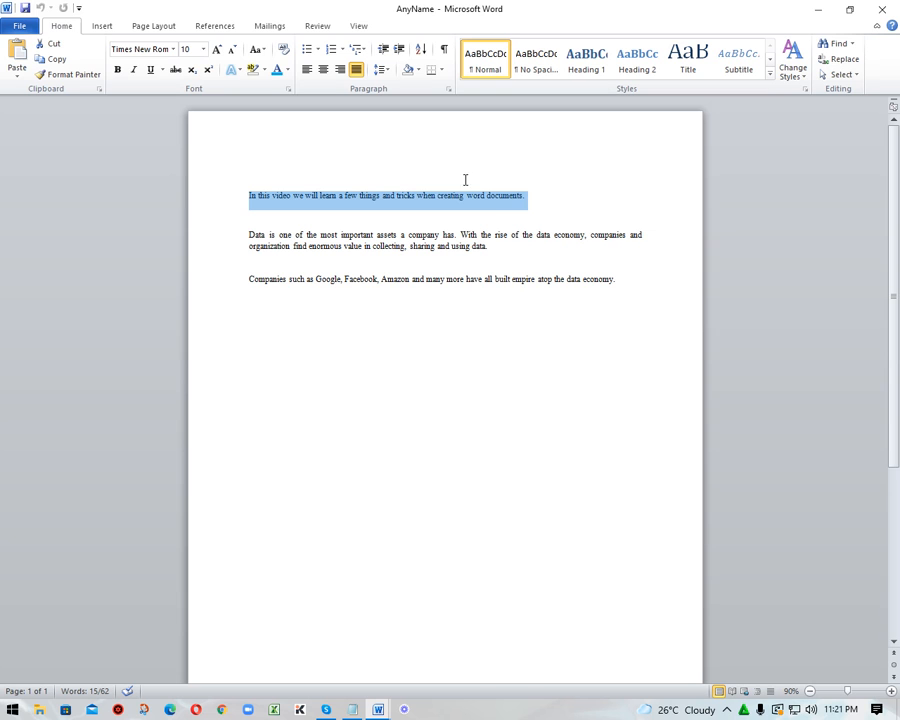
{"action": "left_click", "coordinate": [174, 50]}
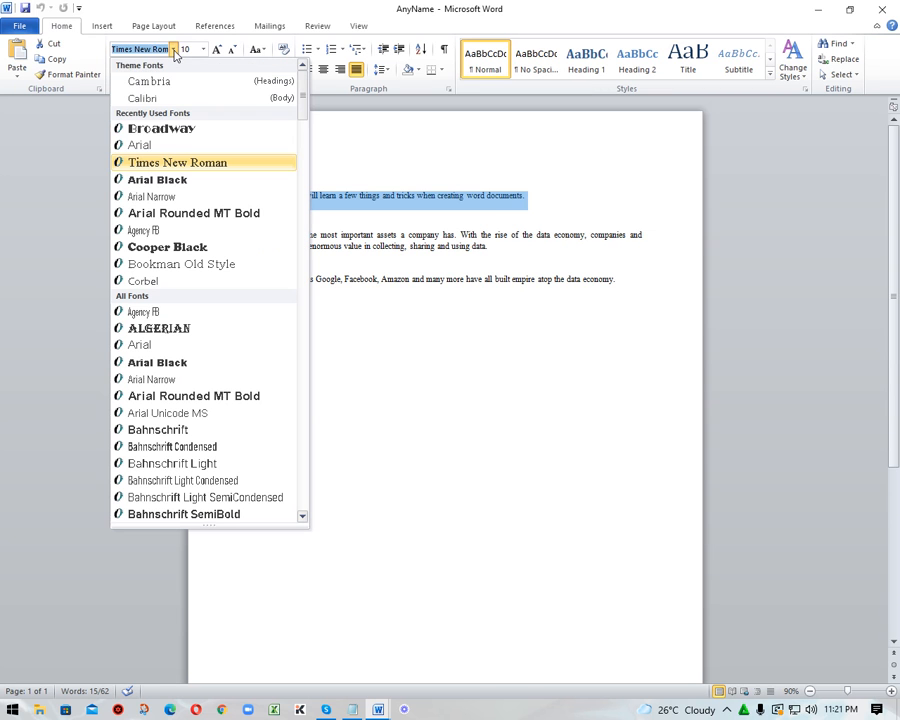
{"action": "left_click", "coordinate": [206, 133]}
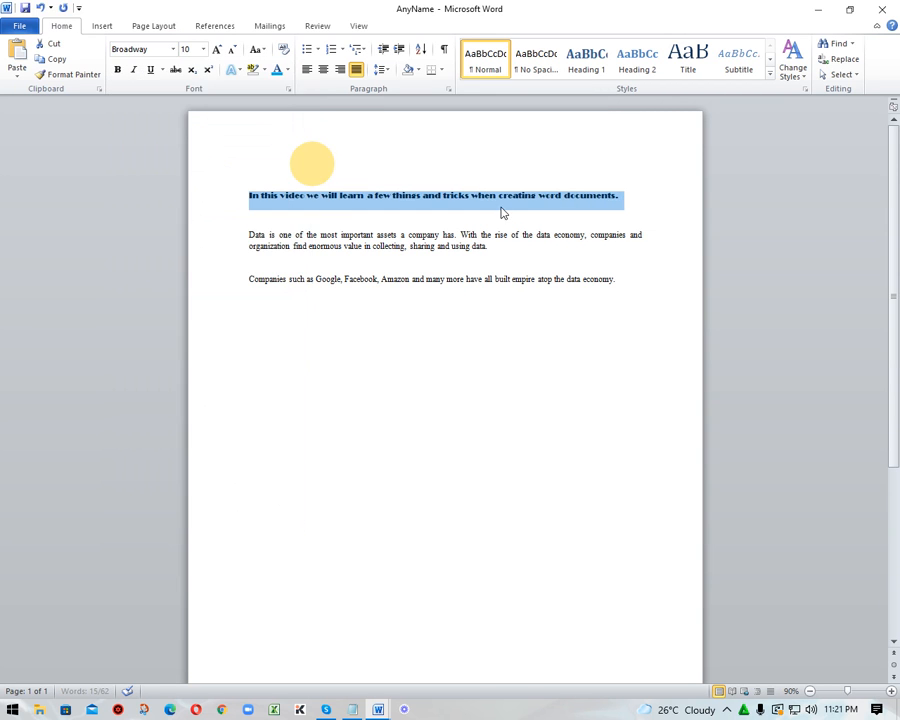
{"action": "left_click", "coordinate": [203, 49]}
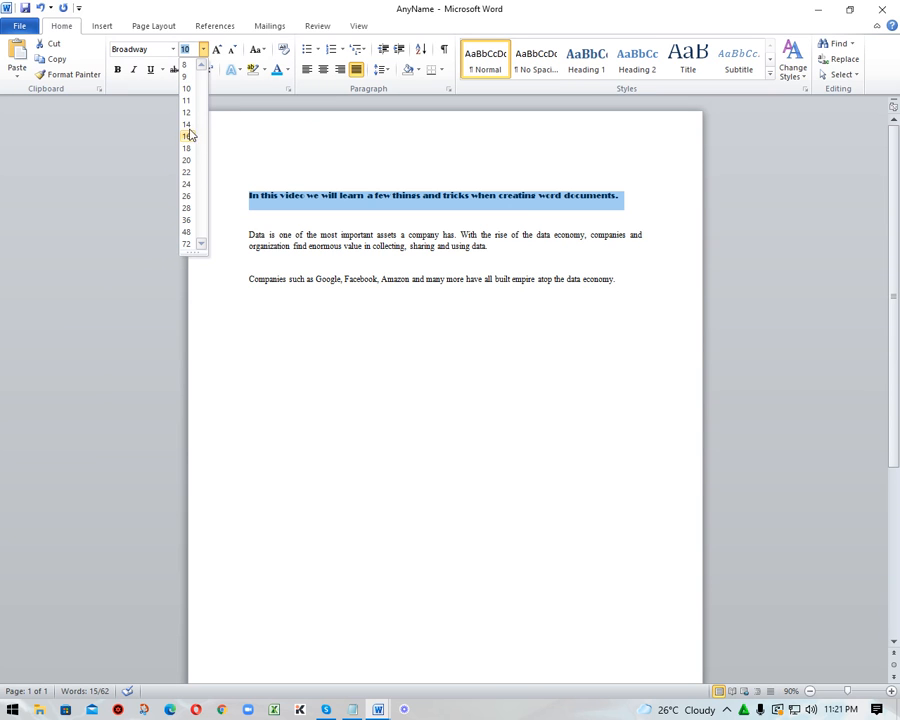
{"action": "left_click", "coordinate": [187, 160]}
{"action": "left_click", "coordinate": [327, 175]}
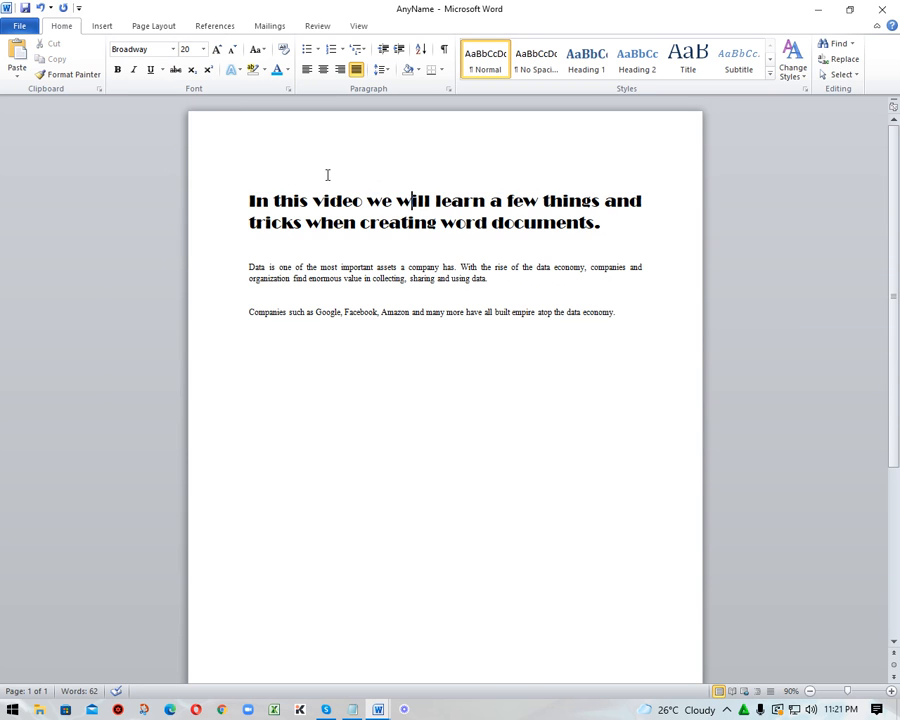
Format the two paragraphs below the opening sentence in the Cambria (Headings) font at size 12.
{"action": "left_click_drag", "start_coordinate": [249, 267], "coordinate": [689, 373]}
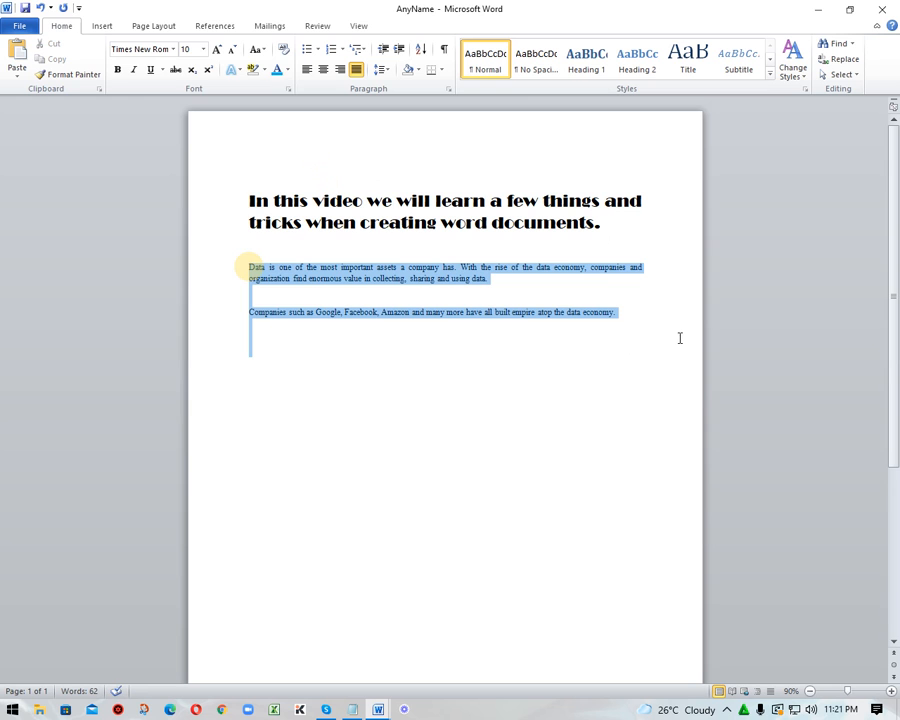
{"action": "left_click", "coordinate": [173, 49]}
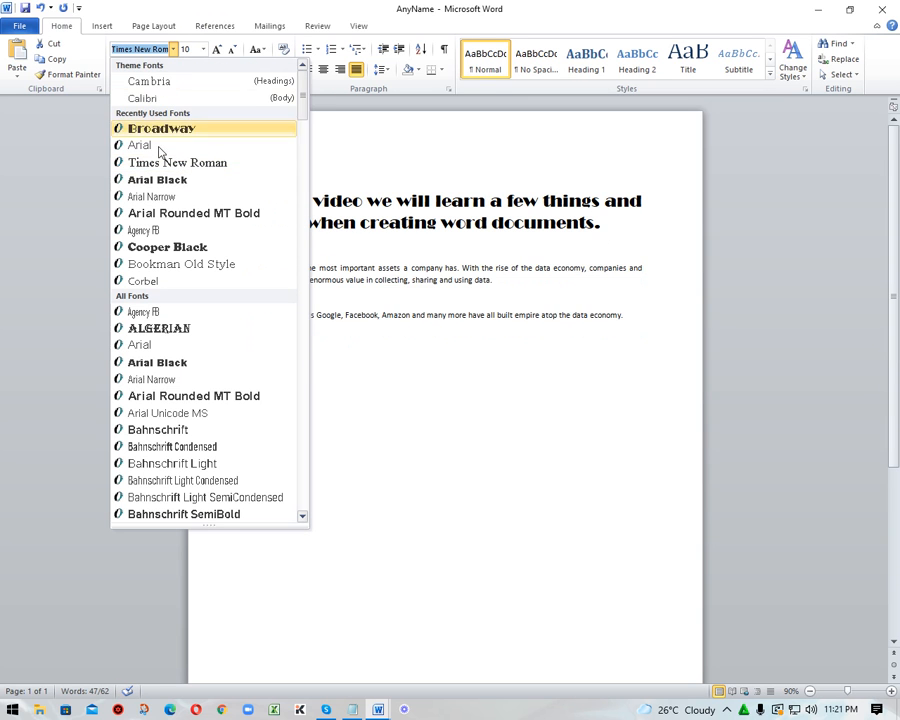
{"action": "left_click", "coordinate": [150, 82]}
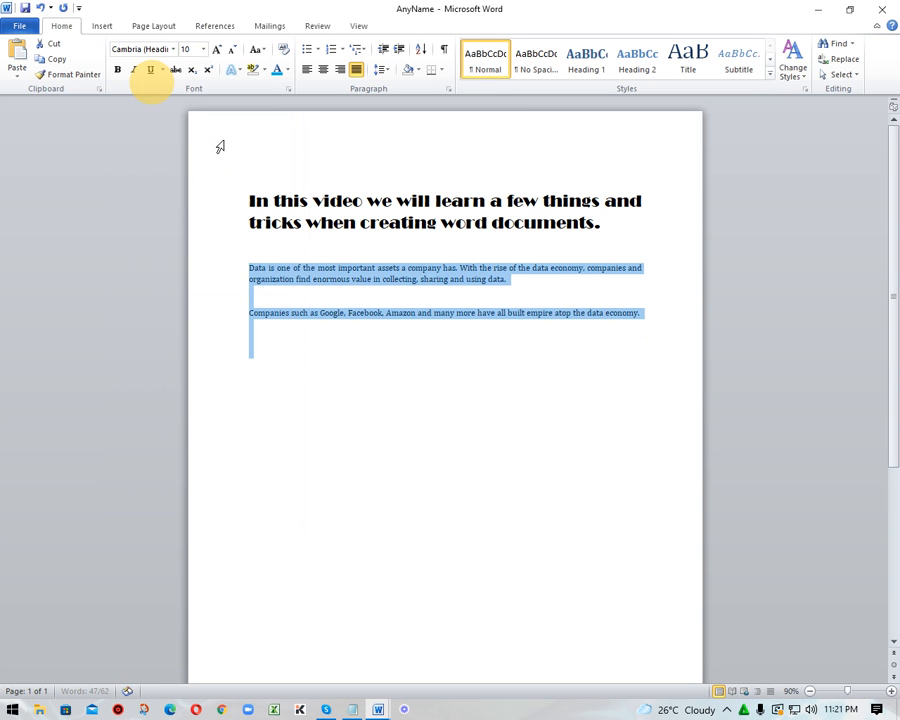
{"action": "left_click", "coordinate": [203, 49]}
{"action": "left_click", "coordinate": [187, 113]}
{"action": "left_click", "coordinate": [510, 269]}
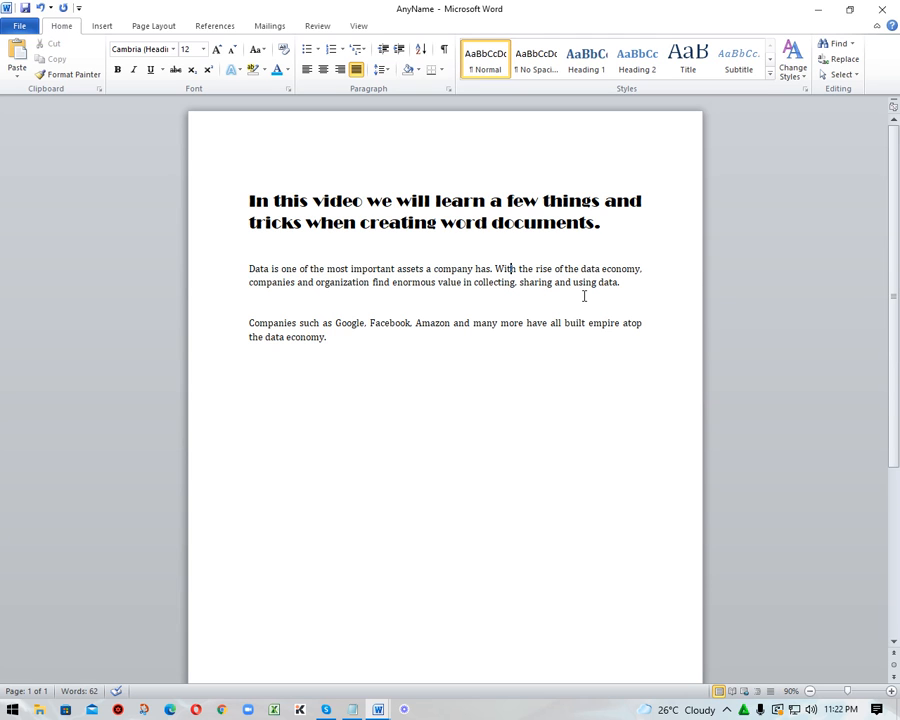
Colour the text of the large opening sentence in standard red.
{"action": "key", "text": "ctrl+Home"}
{"action": "left_click_drag", "start_coordinate": [250, 203], "coordinate": [608, 226]}
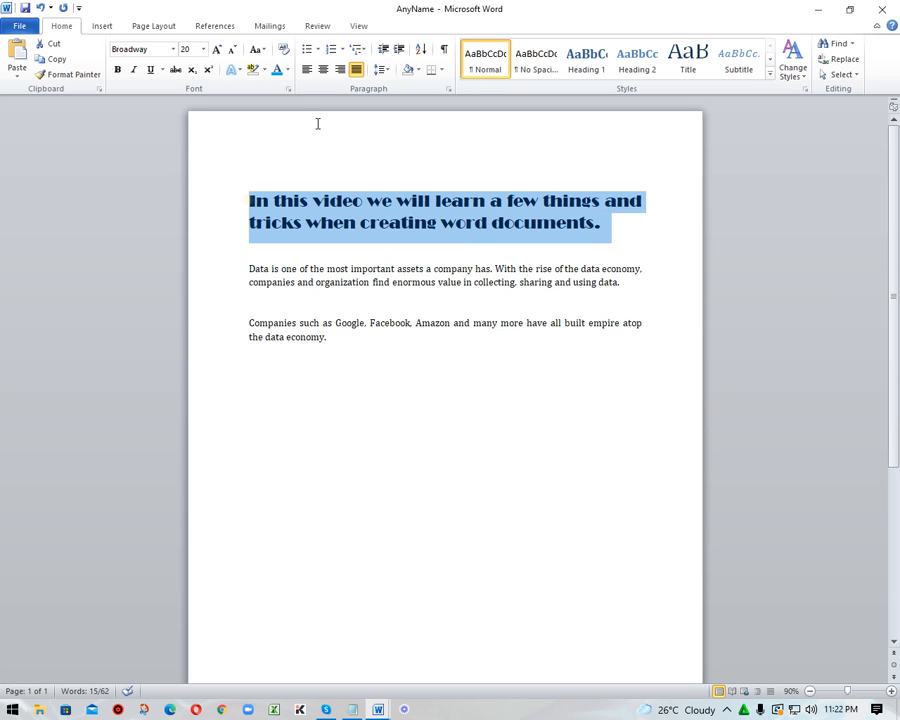
{"action": "left_click", "coordinate": [287, 72]}
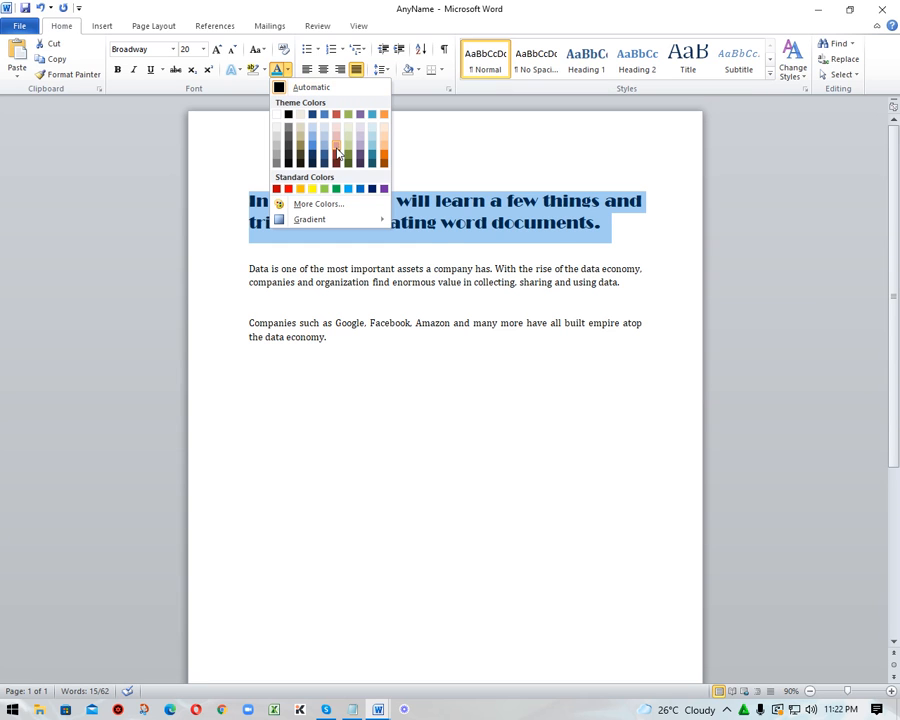
{"action": "left_click", "coordinate": [288, 190]}
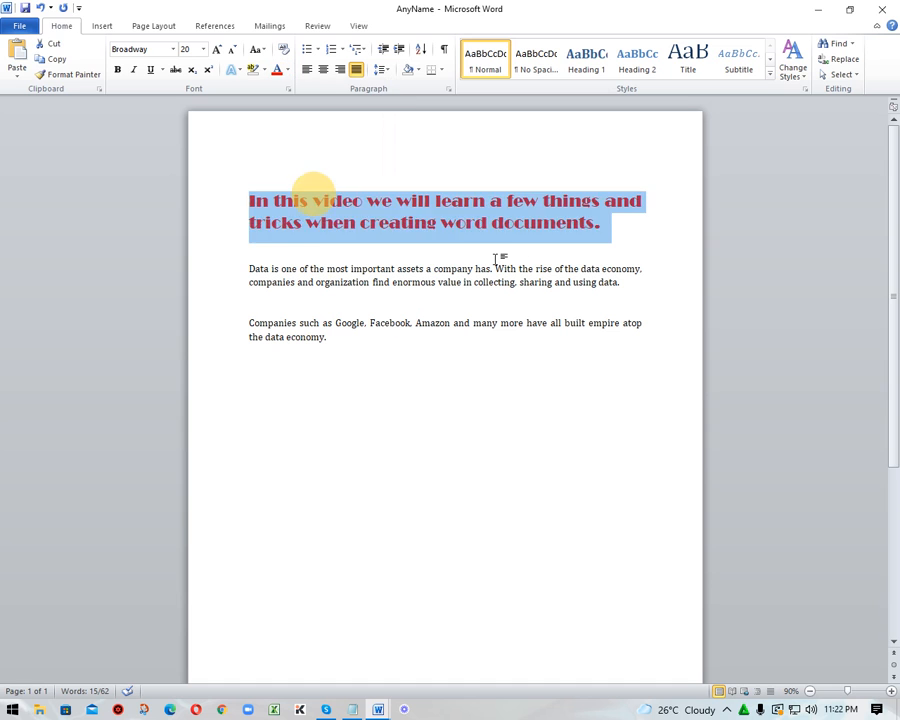
{"action": "left_click", "coordinate": [478, 247]}
{"action": "left_click", "coordinate": [472, 392]}
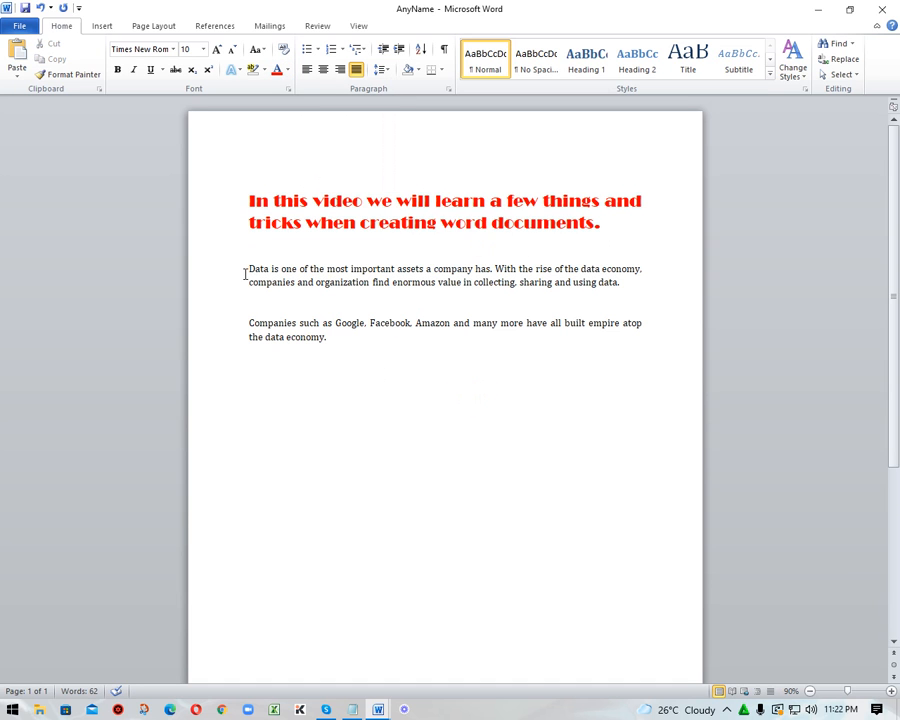
Colour the text of the two body paragraphs in standard light blue.
{"action": "left_click_drag", "start_coordinate": [248, 268], "coordinate": [361, 355]}
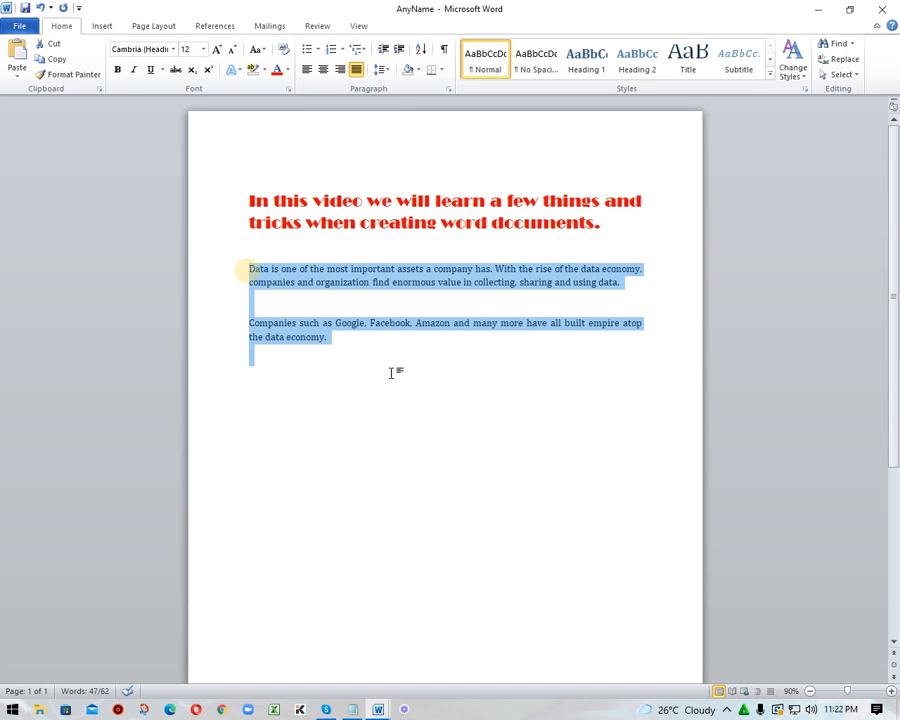
{"action": "left_click", "coordinate": [287, 70]}
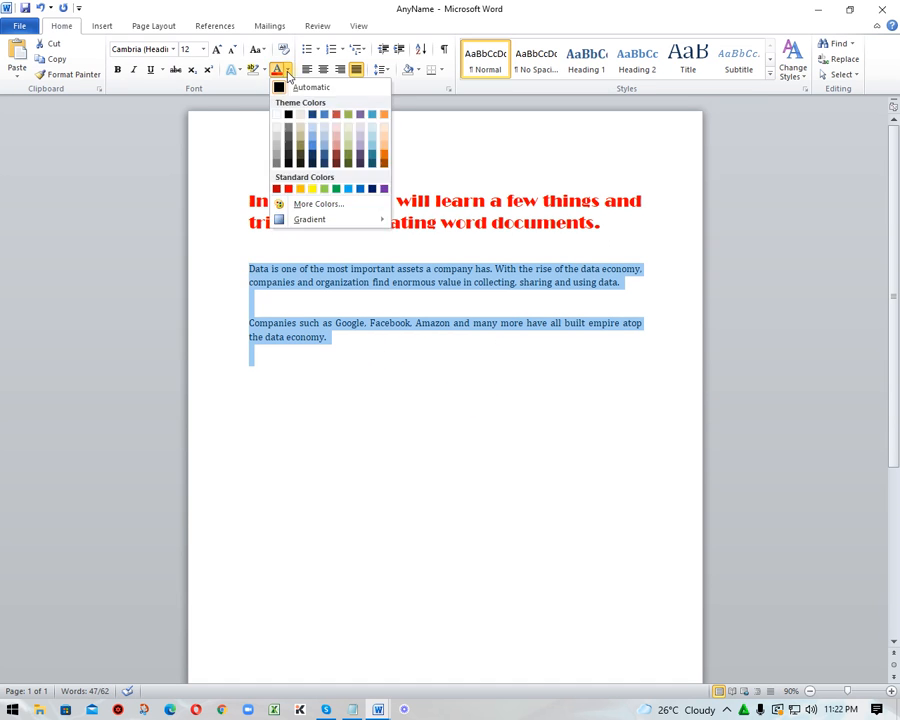
{"action": "left_click", "coordinate": [348, 189]}
{"action": "left_click", "coordinate": [408, 305]}
{"action": "left_click", "coordinate": [416, 362]}
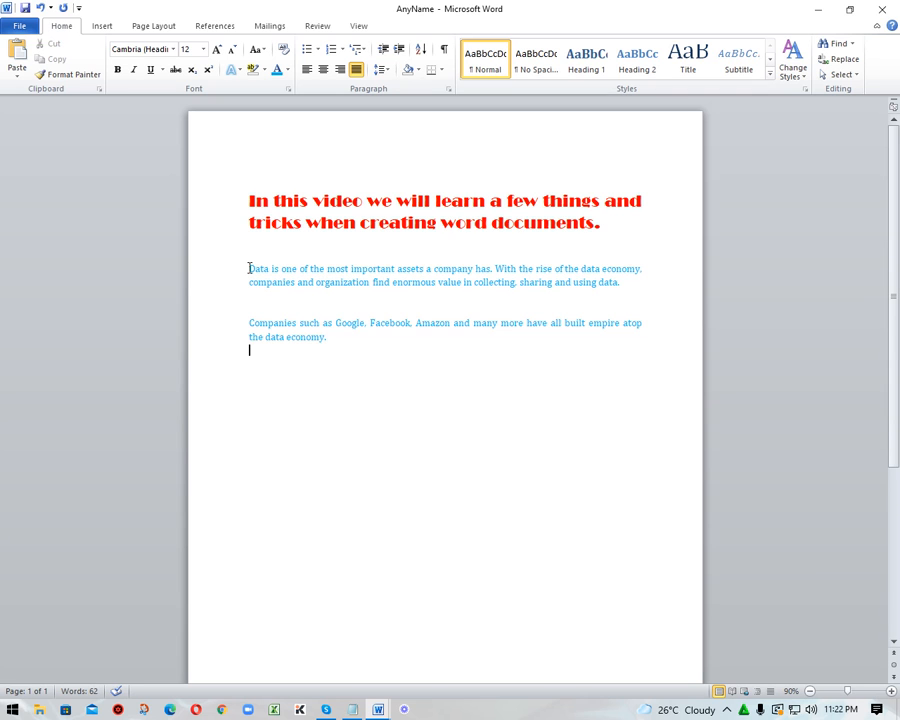
Try the square bullet style on the two body paragraphs and set the bullets back to None.
{"action": "left_click_drag", "start_coordinate": [249, 268], "coordinate": [353, 342]}
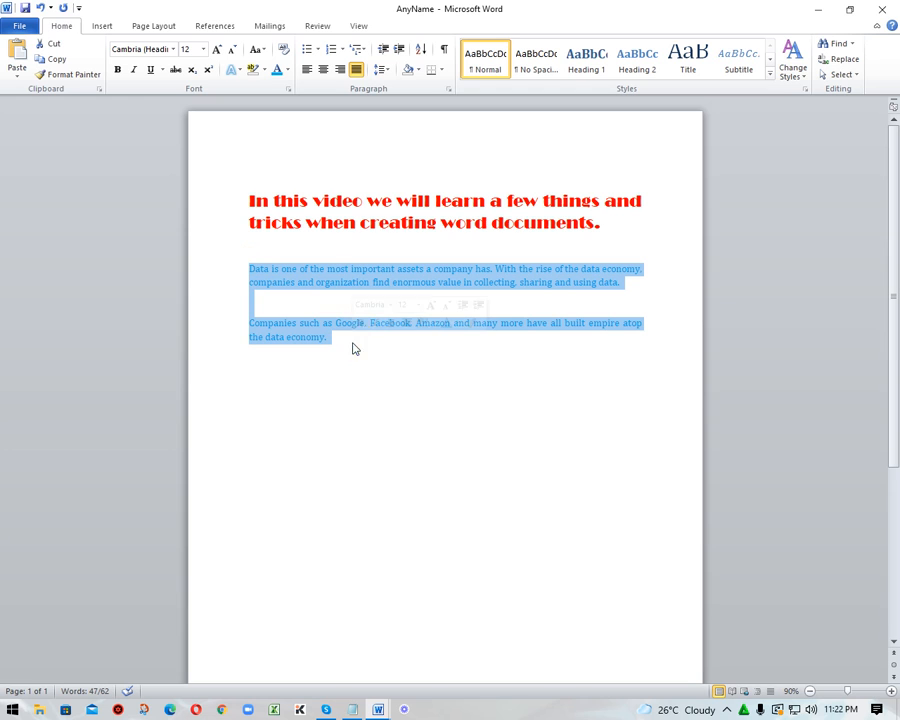
{"action": "left_click", "coordinate": [319, 55]}
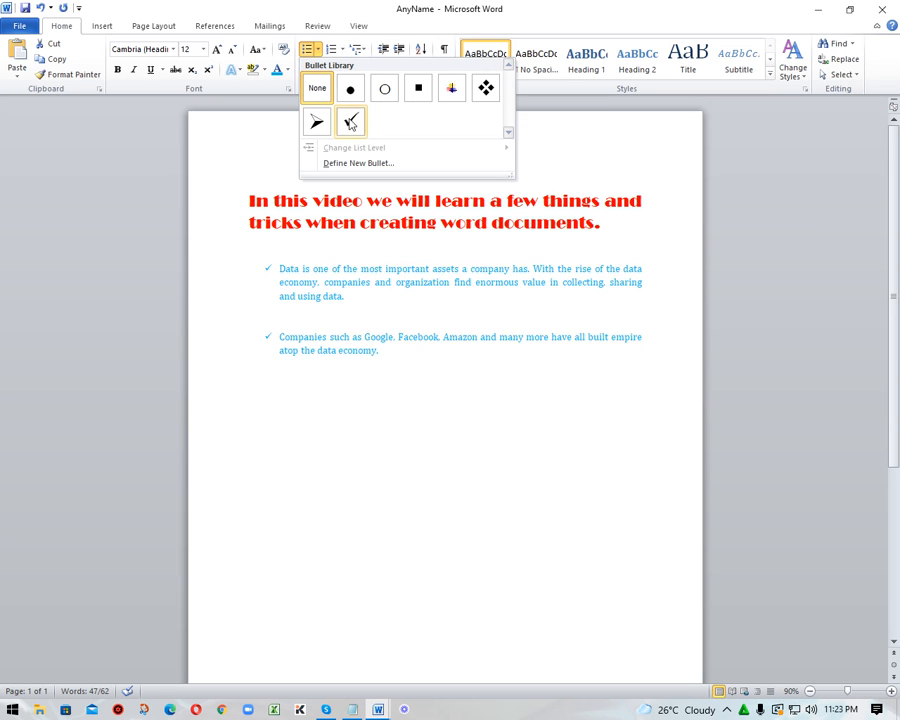
{"action": "left_click", "coordinate": [418, 91]}
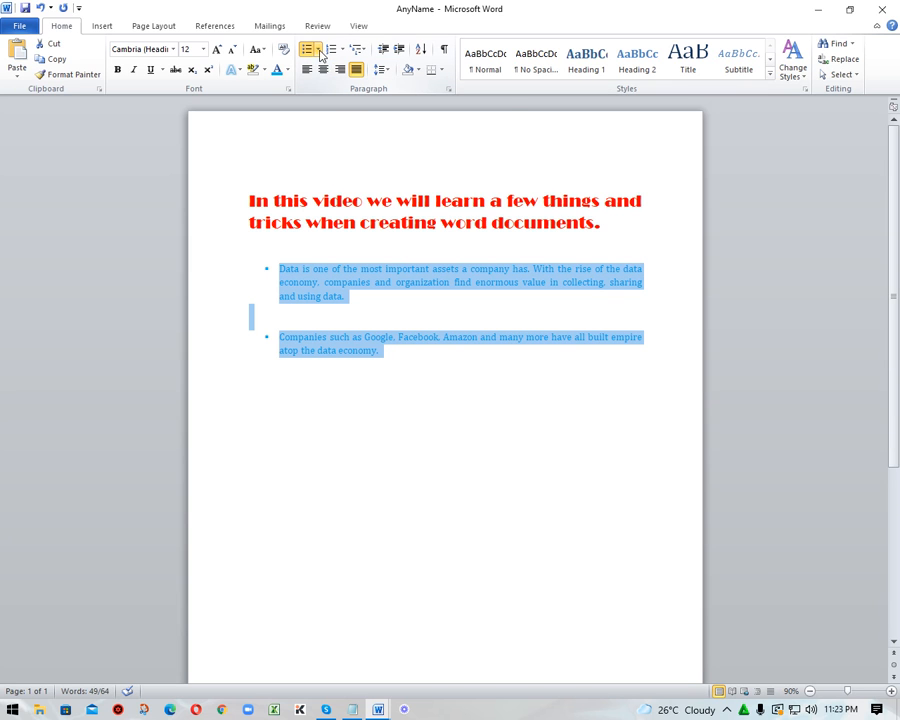
{"action": "left_click", "coordinate": [318, 50]}
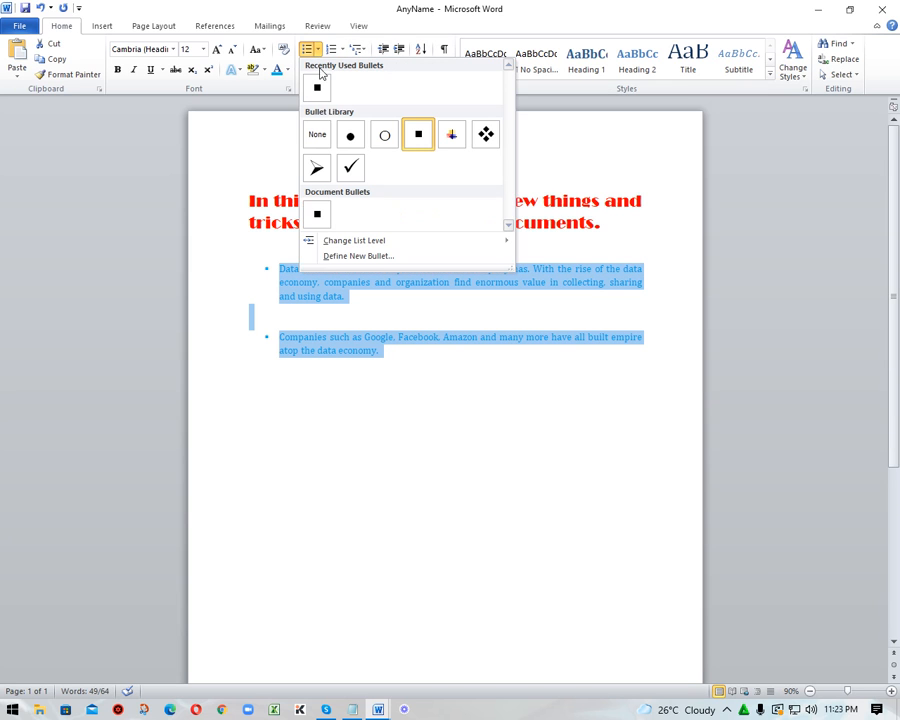
{"action": "left_click", "coordinate": [317, 134]}
Number the two body paragraphs with the capital-letter A., B., C. list format.
{"action": "left_click", "coordinate": [342, 50]}
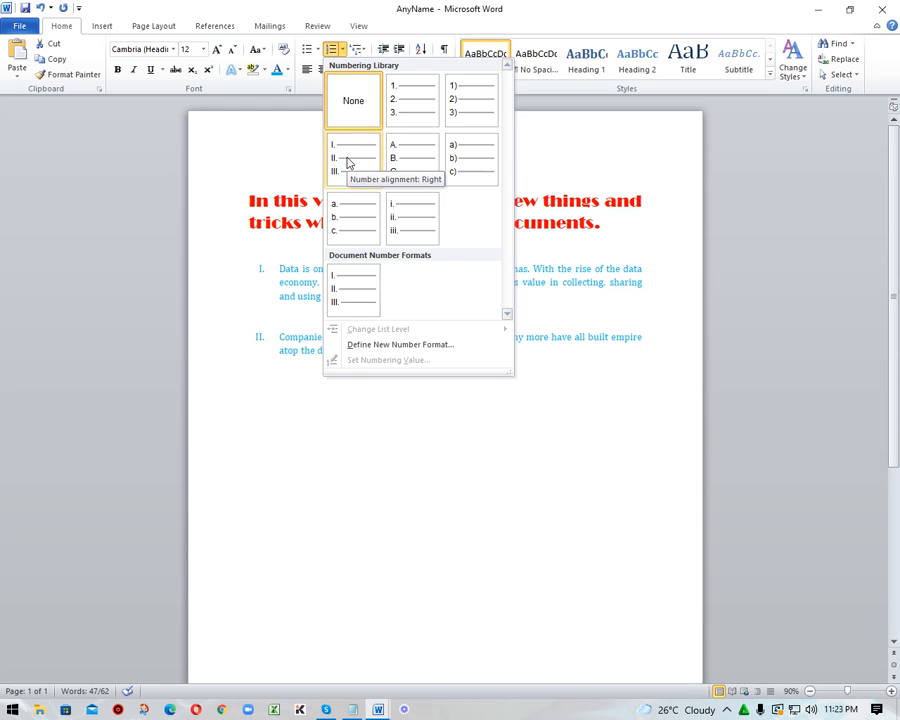
{"action": "left_click", "coordinate": [417, 163]}
{"action": "left_click", "coordinate": [464, 356]}
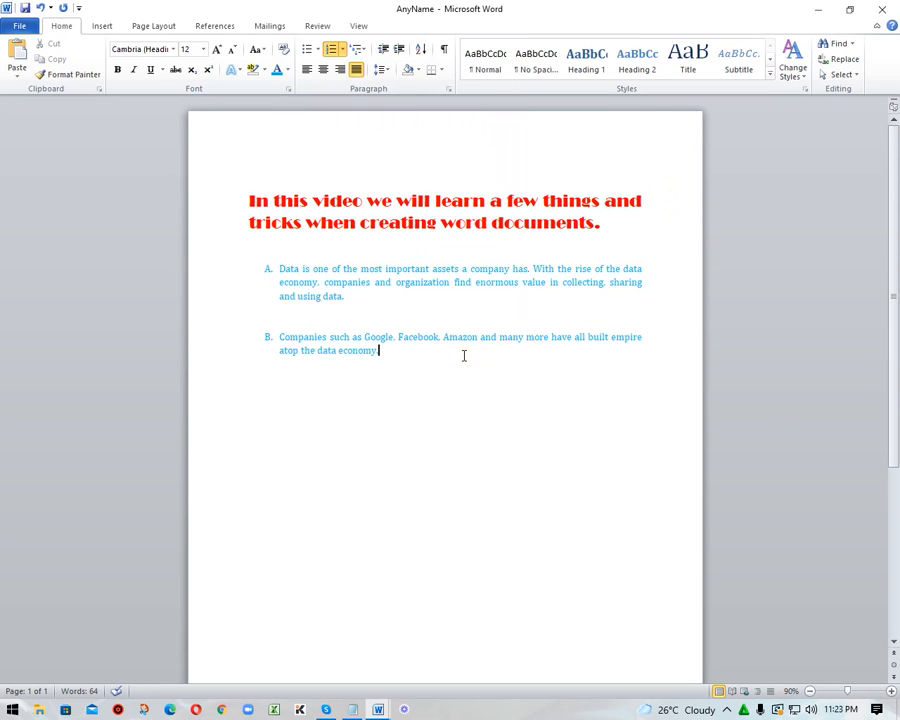